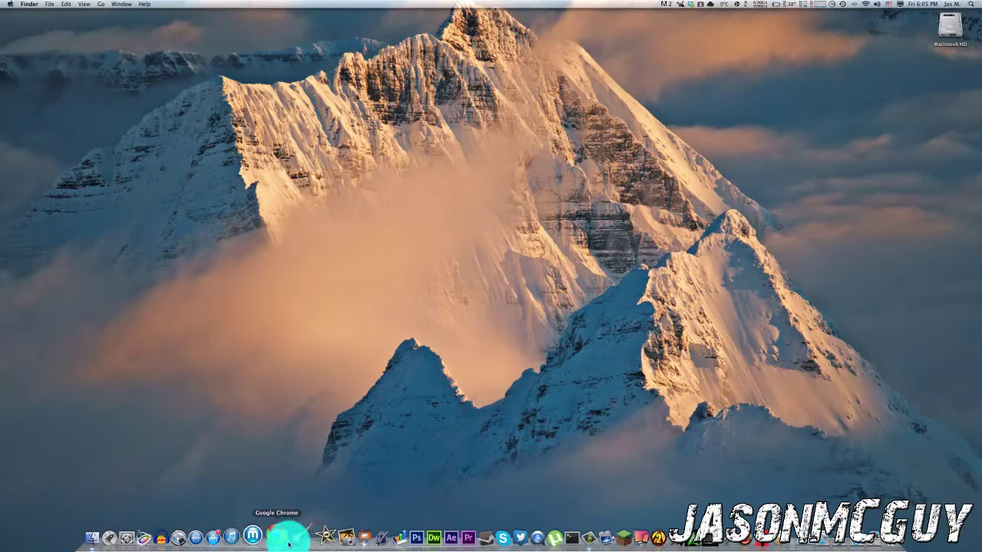
# Launch Chrome and open the telestream.net/screenflow page in a second tab
pyautogui.click(289, 537)
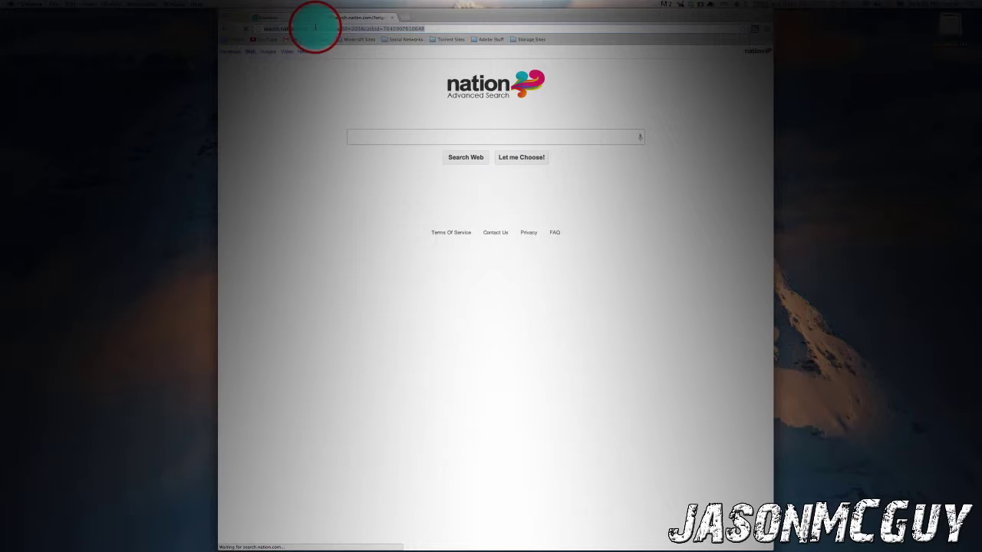
pyautogui.write('scr')
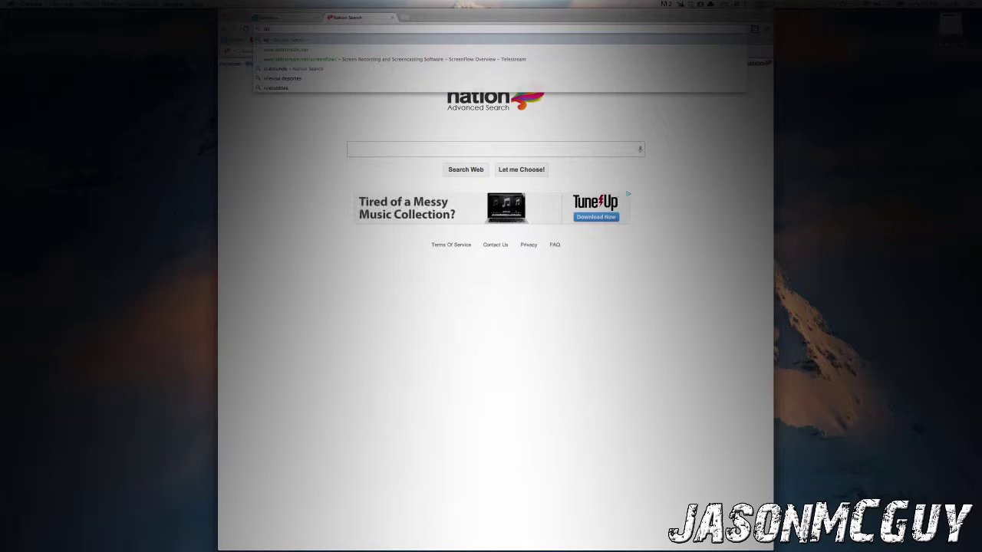
pyautogui.press('Down')
pyautogui.press('Return')
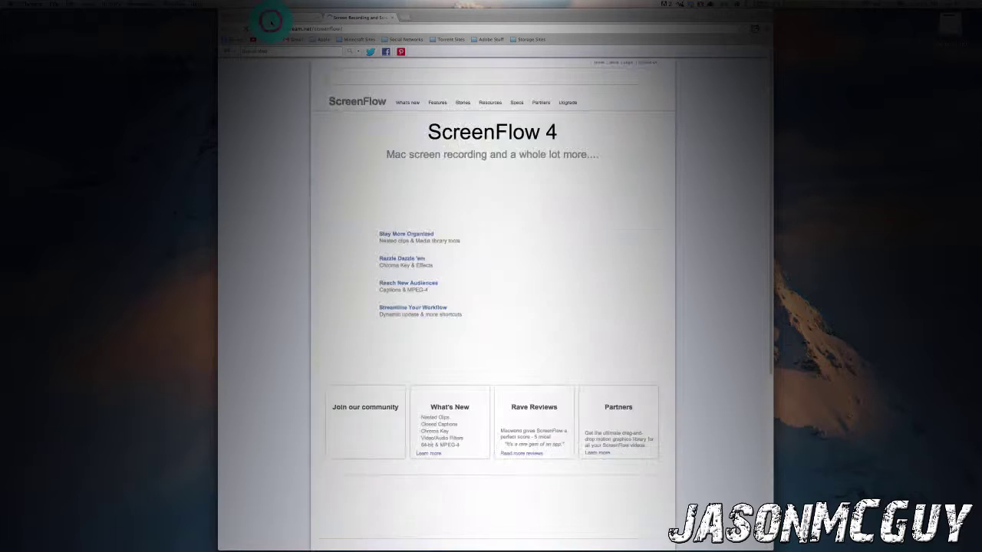
# Switch between the Camtasia and ScreenFlow tabs, ending on the ScreenFlow 4 page
pyautogui.click(269, 20)
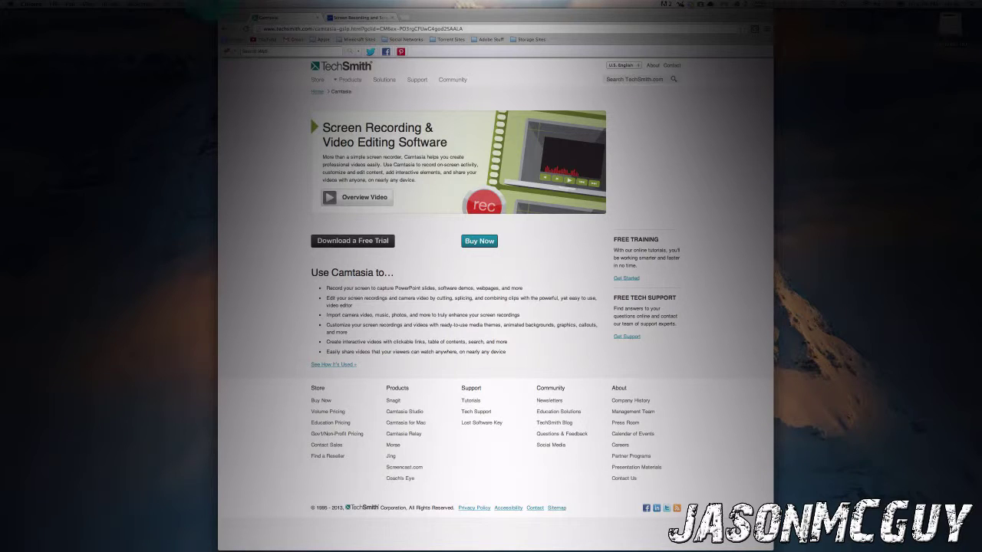
pyautogui.click(357, 17)
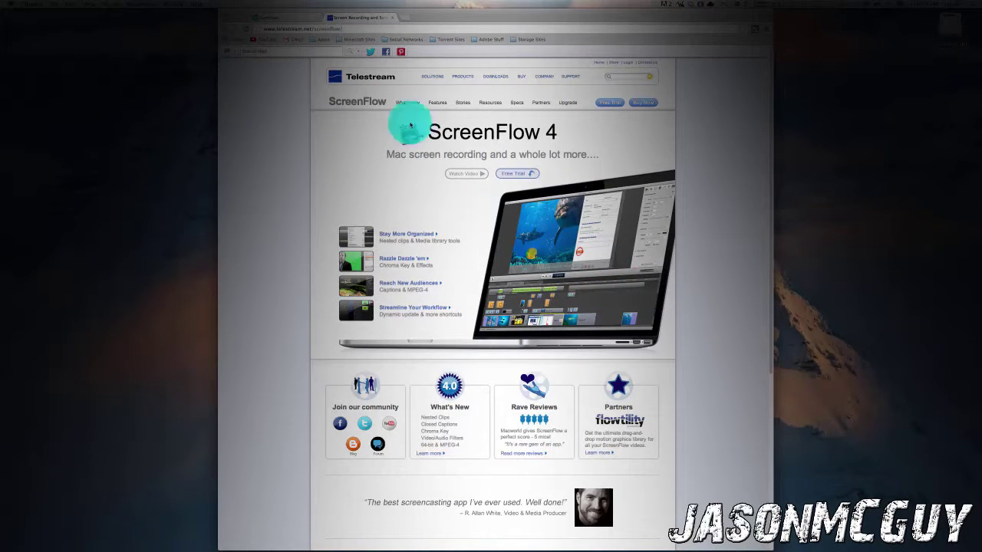
pyautogui.click(283, 17)
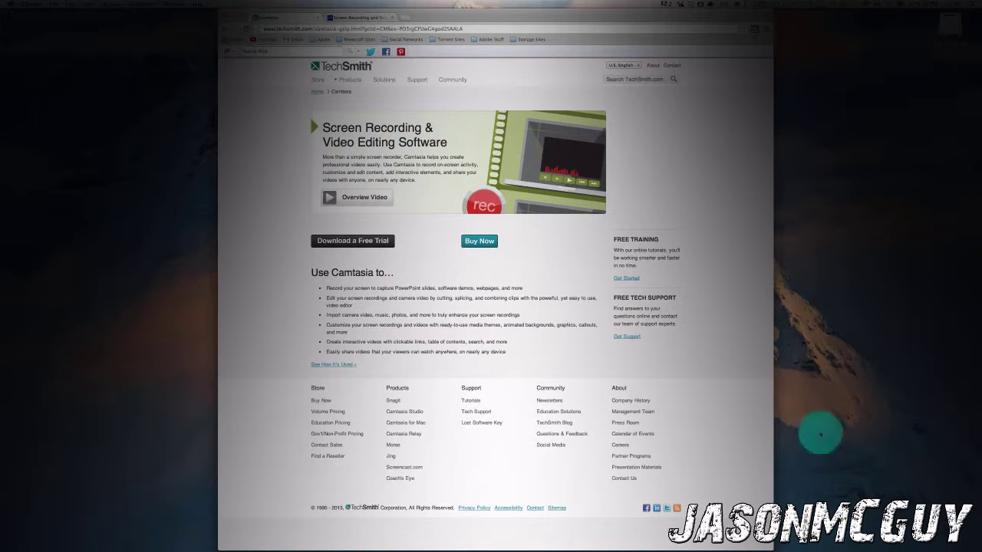
pyautogui.click(339, 17)
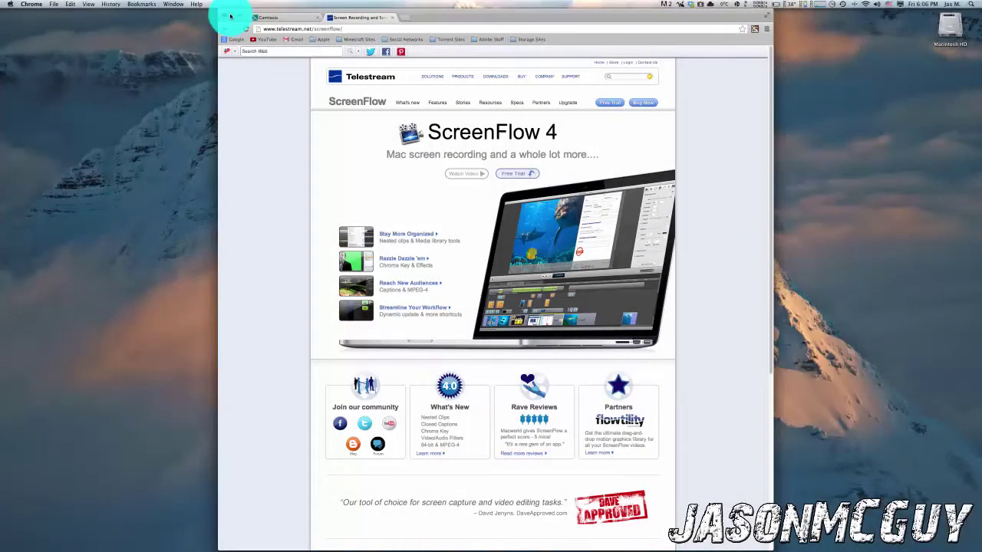
# Close the Chrome window and drag selection boxes on the empty Finder desktop
pyautogui.click(230, 16)
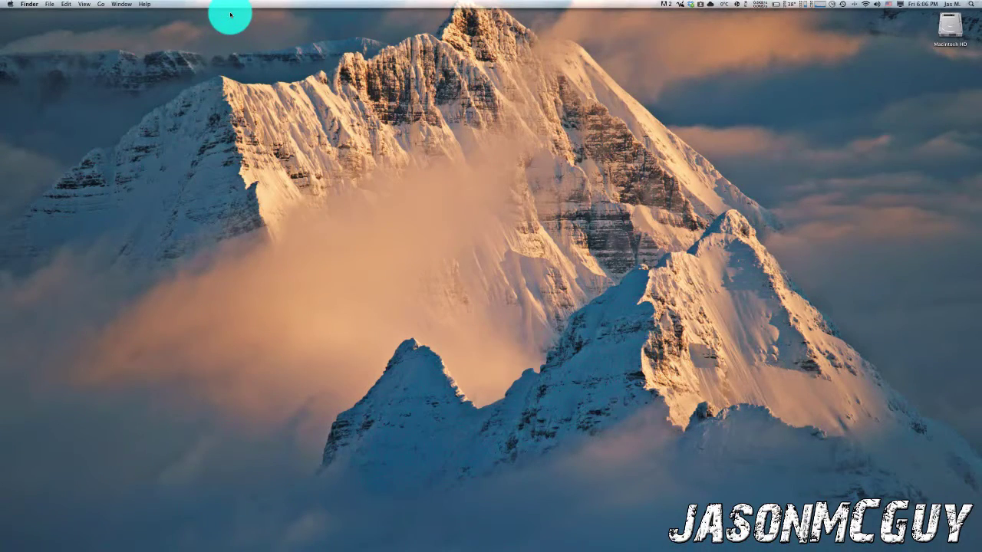
pyautogui.moveTo(204, 59)
pyautogui.mouseDown()
pyautogui.moveTo(357, 186)
pyautogui.moveTo(109, 68)
pyautogui.moveTo(407, 184)
pyautogui.mouseUp()
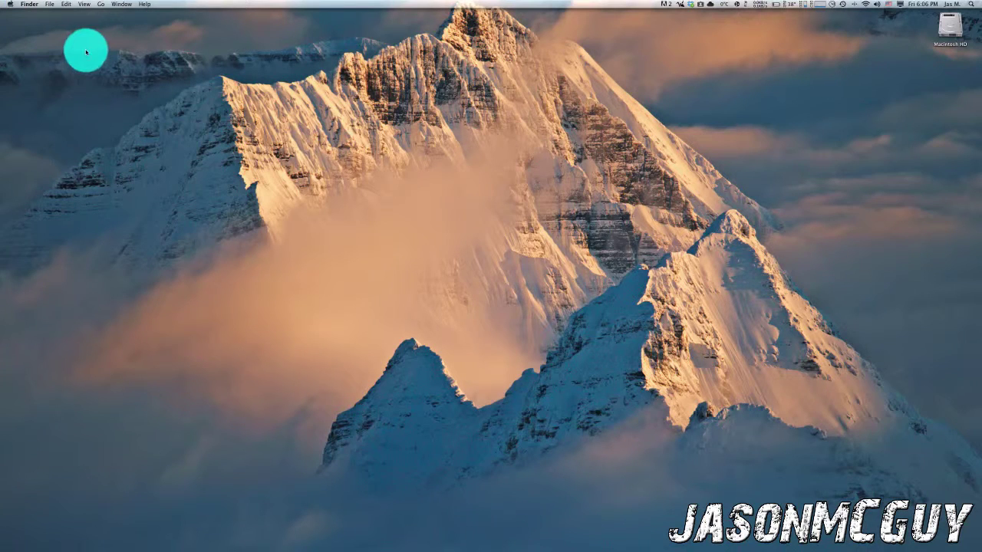
pyautogui.moveTo(248, 173)
pyautogui.mouseDown()
pyautogui.moveTo(180, 15)
pyautogui.moveTo(264, 196)
pyautogui.mouseUp()
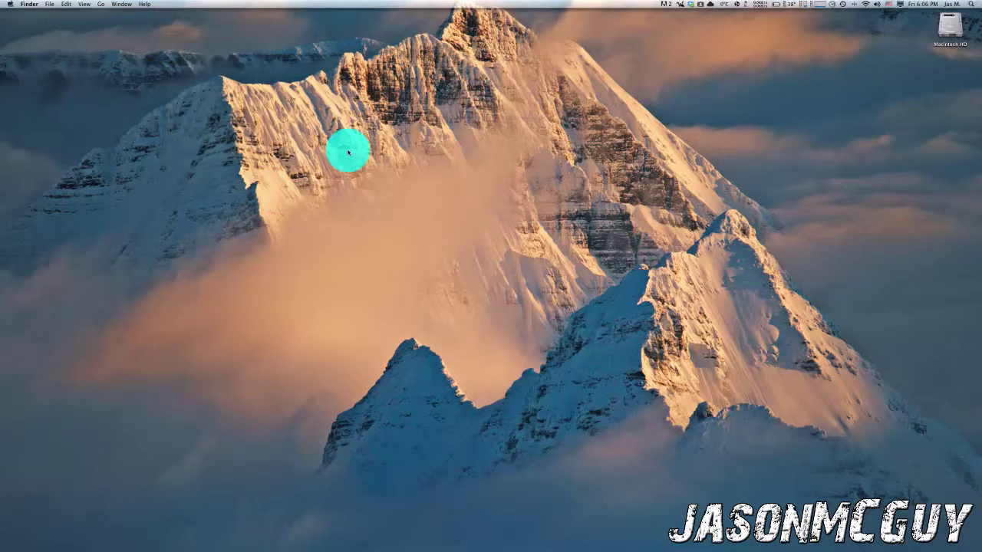